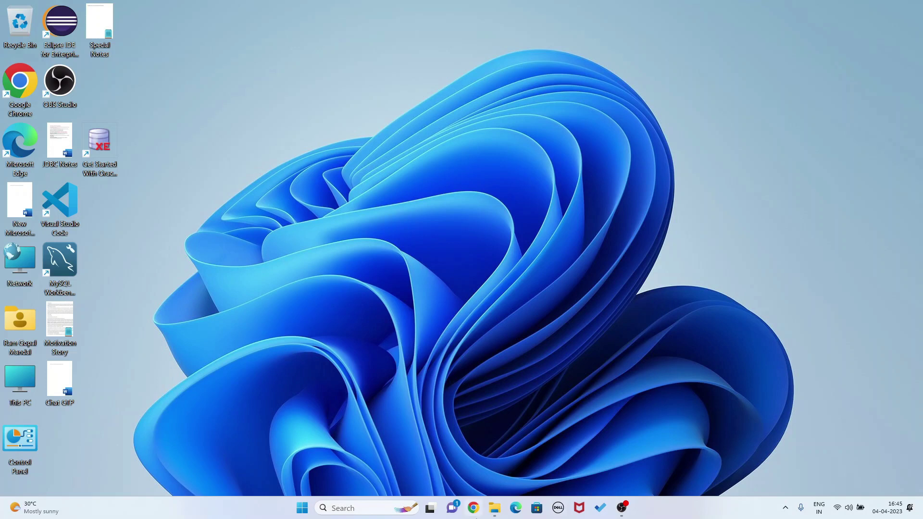
- Search 'Ecli', use the Eclipse IDE result's Uninstall to reach Programs and Features, then close it
{"action": "left_click", "coordinate": [398, 512]}
{"action": "type", "text": "Ecli"}
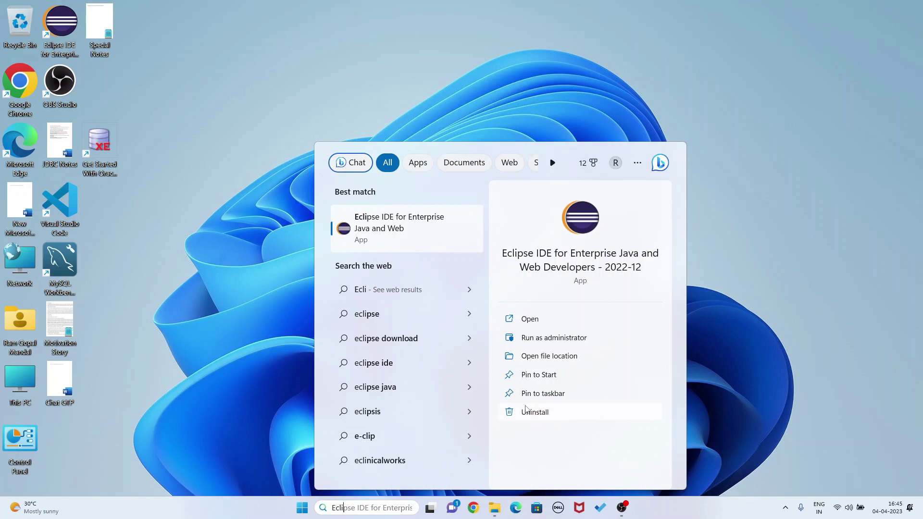
{"action": "left_click", "coordinate": [541, 412]}
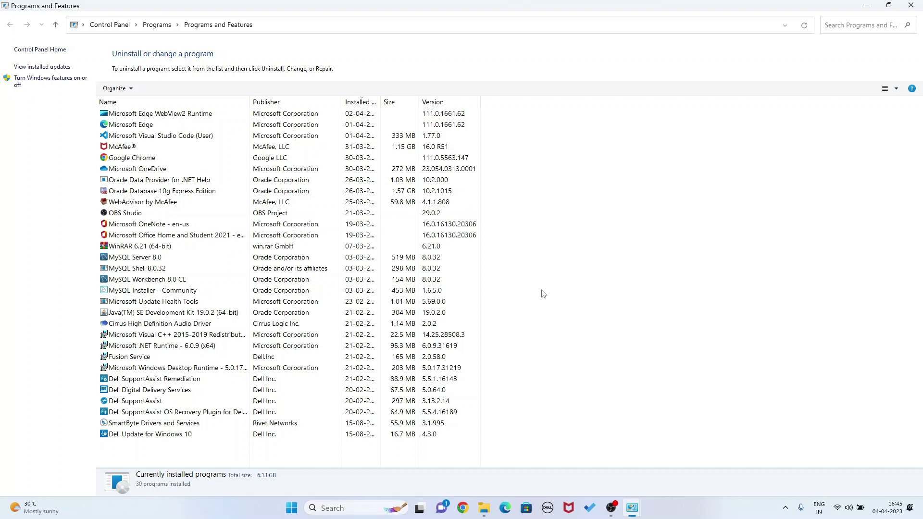
{"action": "left_click", "coordinate": [911, 5]}
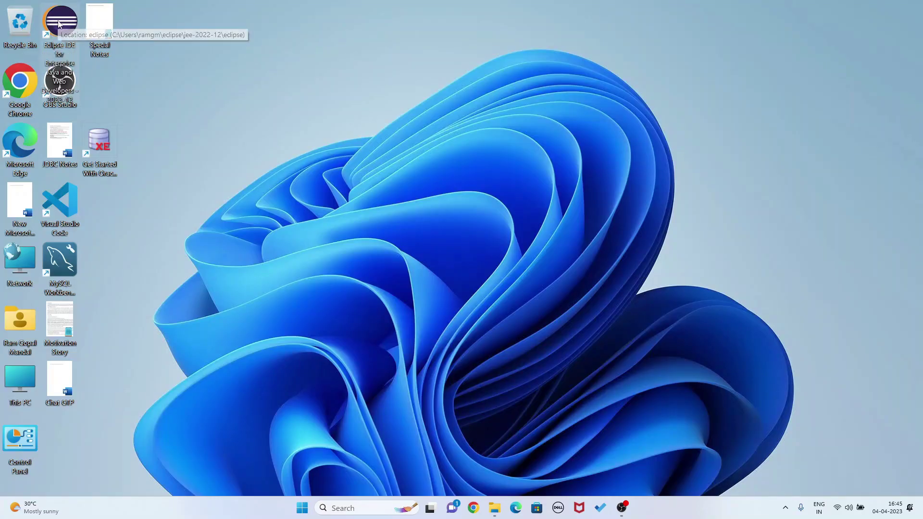
- Open the Eclipse IDE desktop shortcut's file location, the jee-2022-12\eclipse folder
{"action": "right_click", "coordinate": [59, 23]}
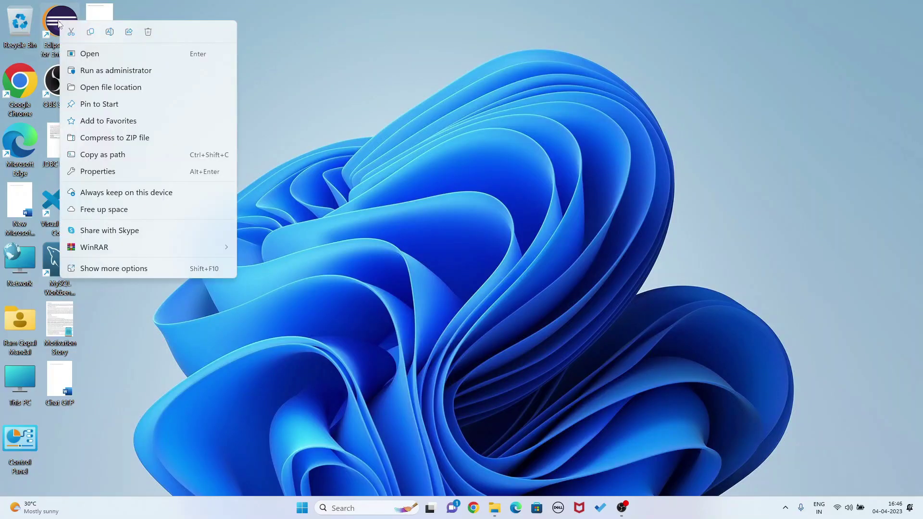
{"action": "left_click", "coordinate": [95, 91]}
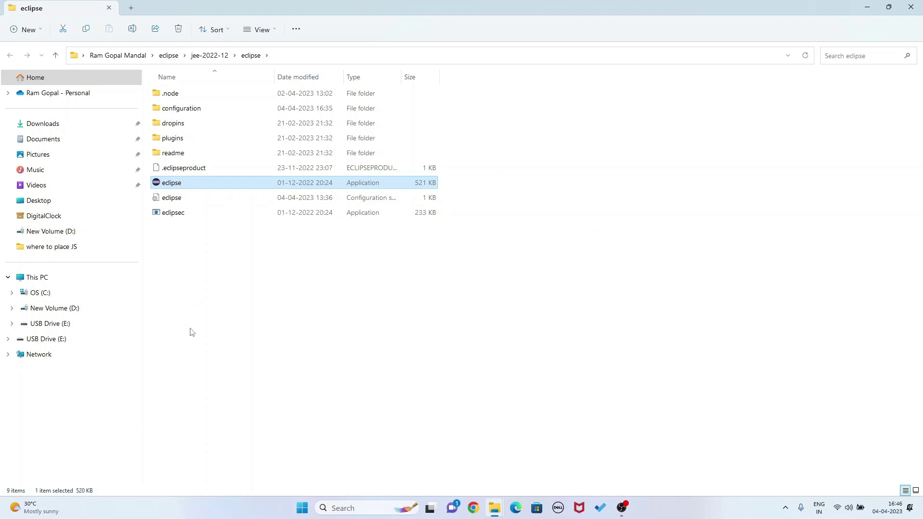
- Close the install folder and browse This PC > OS (C:) > Users to the user's home folder
{"action": "left_click", "coordinate": [911, 9]}
{"action": "double_click", "coordinate": [17, 378]}
{"action": "double_click", "coordinate": [207, 100]}
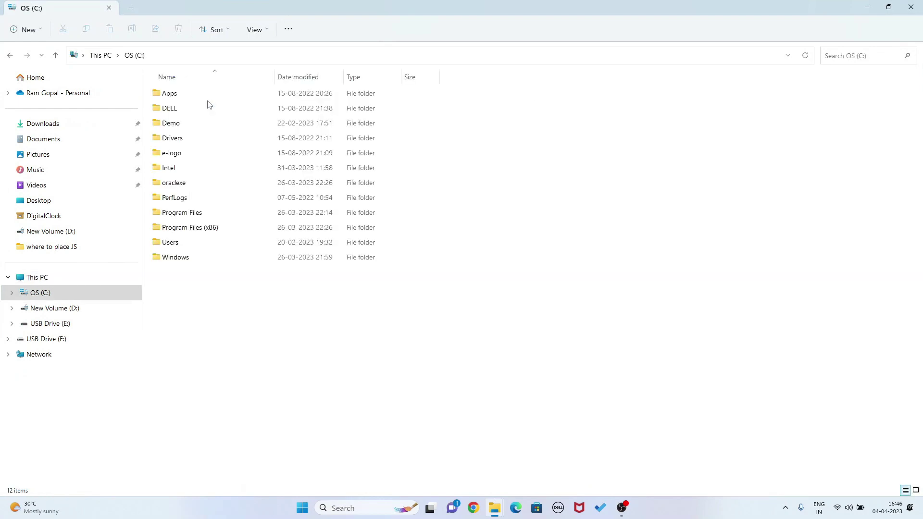
{"action": "double_click", "coordinate": [172, 245]}
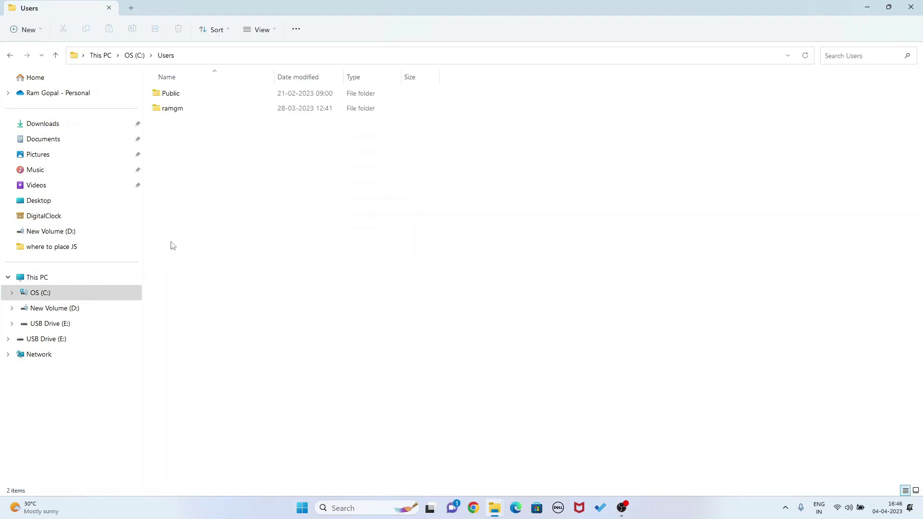
{"action": "double_click", "coordinate": [174, 110]}
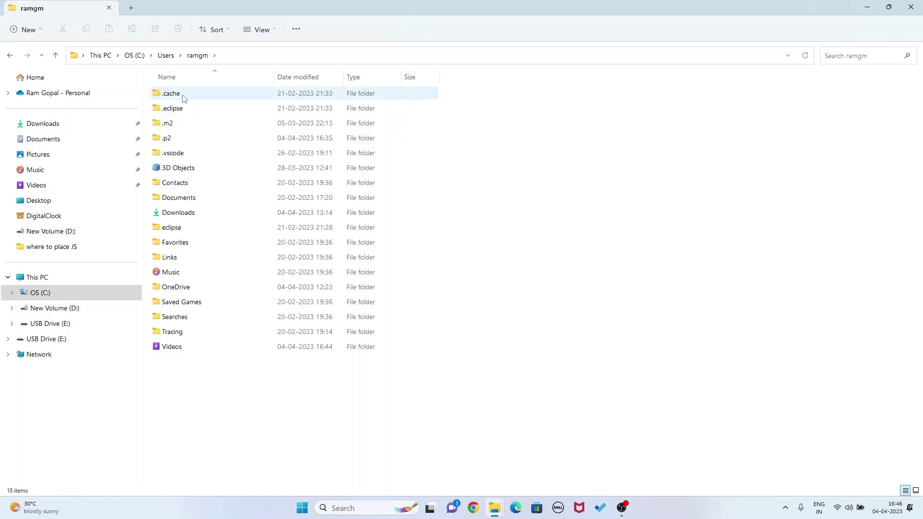
- Select the .eclipse and eclipse folders, then close File Explorer
{"action": "left_click", "coordinate": [190, 111]}
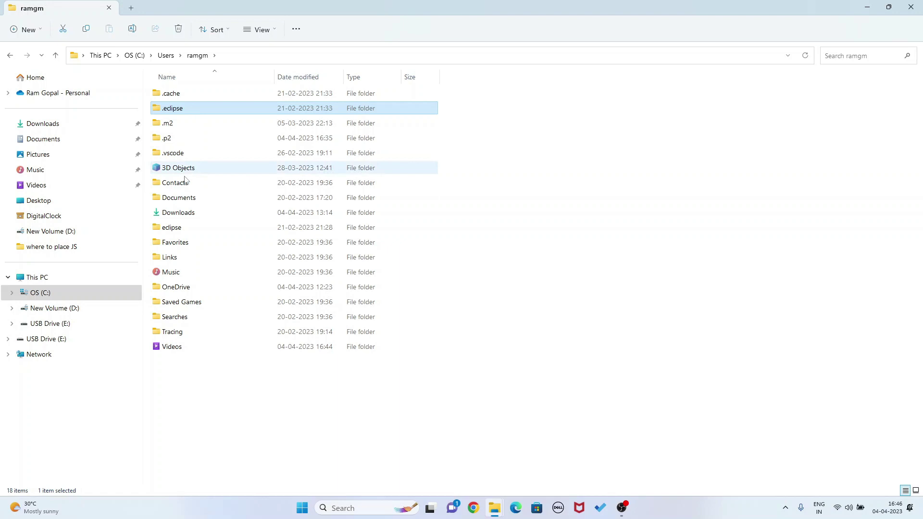
{"action": "left_click", "coordinate": [187, 234]}
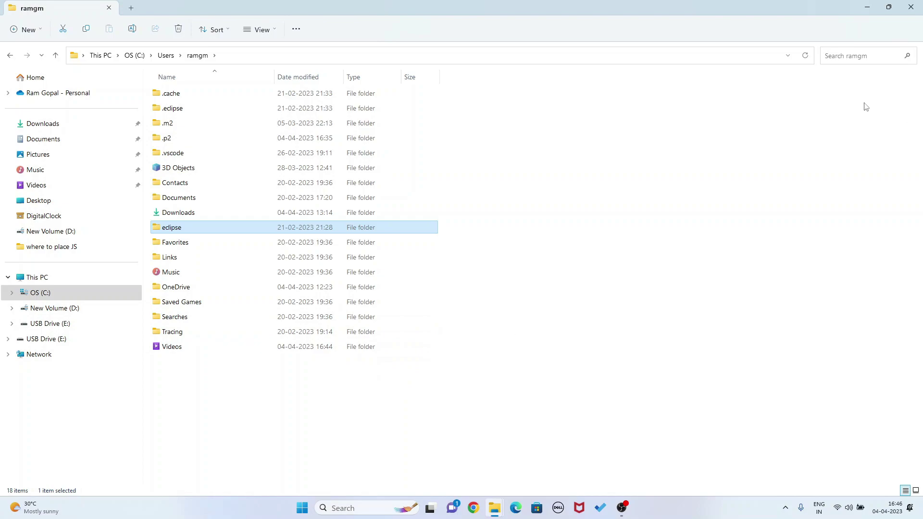
{"action": "left_click", "coordinate": [912, 7]}
{"action": "double_click", "coordinate": [25, 383]}
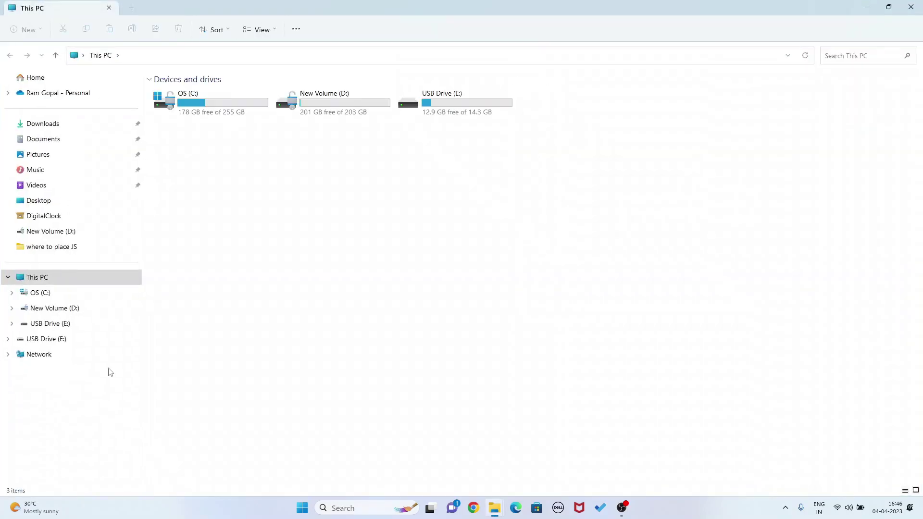
{"action": "double_click", "coordinate": [359, 105]}
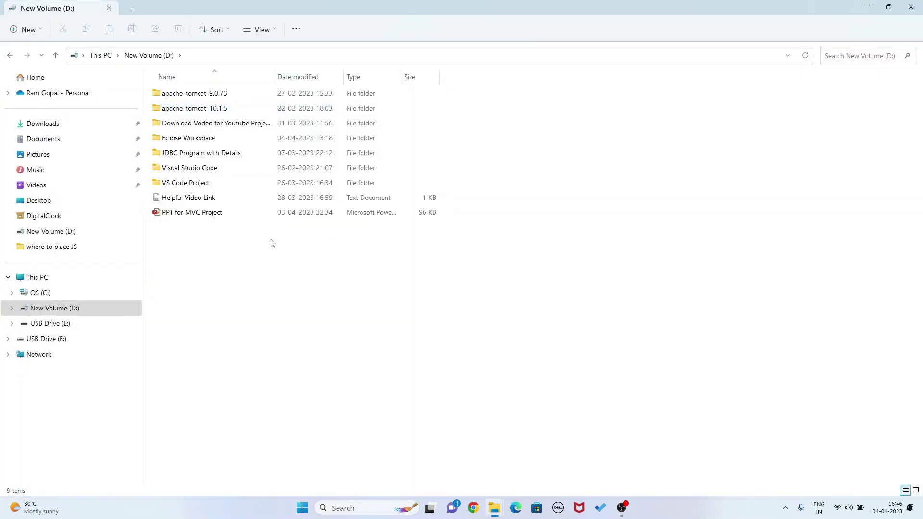
{"action": "double_click", "coordinate": [210, 140]}
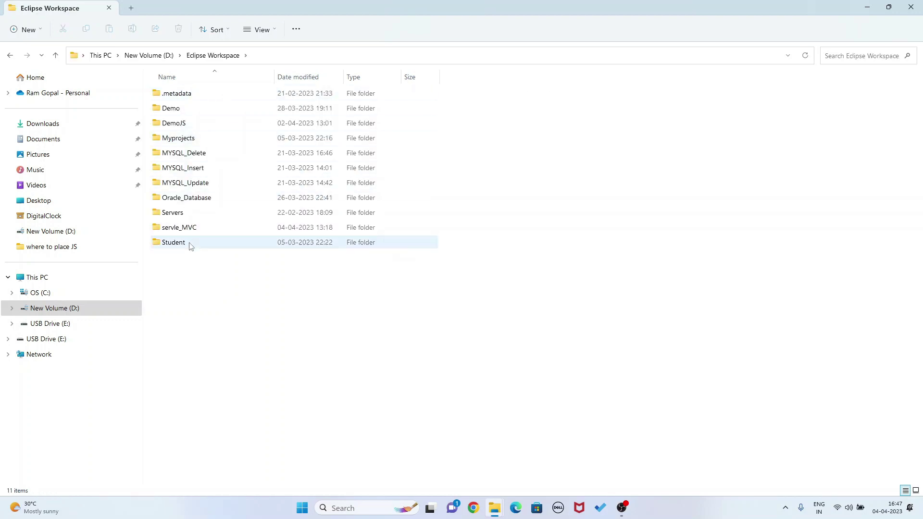
{"action": "left_click", "coordinate": [912, 8]}
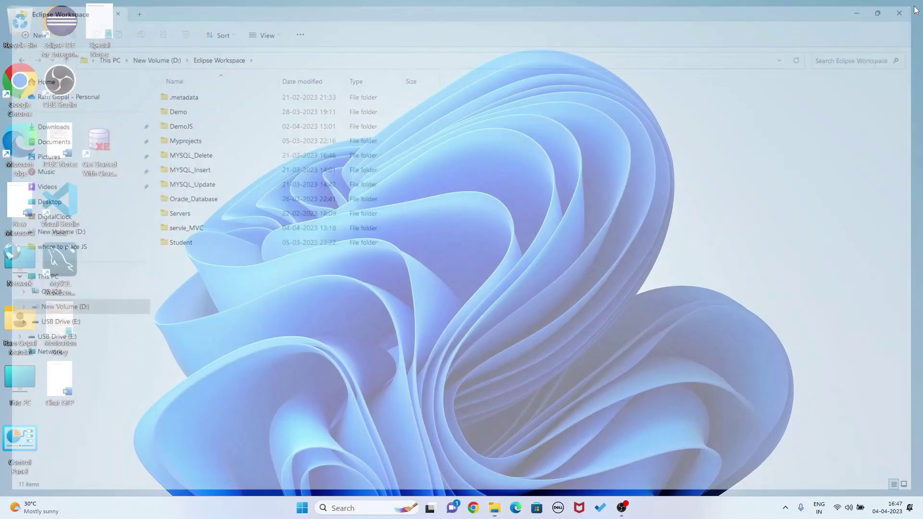
{"action": "double_click", "coordinate": [21, 391]}
{"action": "double_click", "coordinate": [351, 103]}
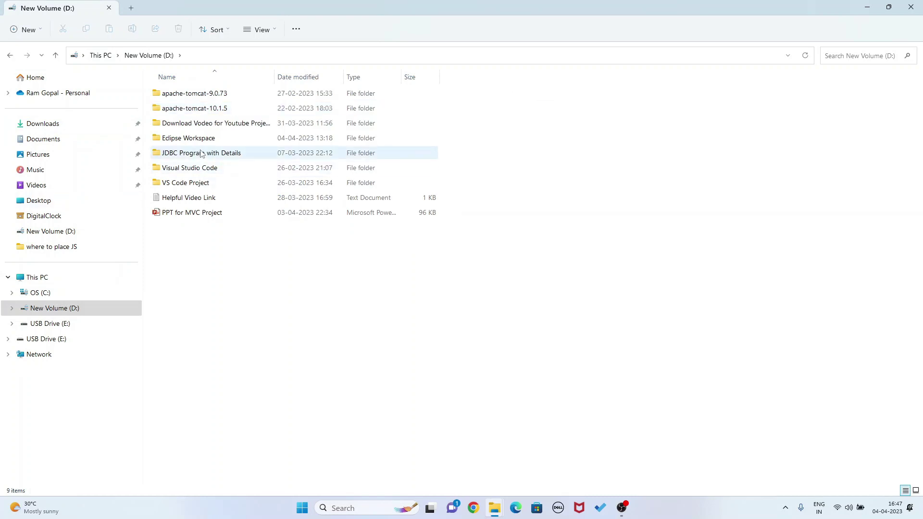
{"action": "double_click", "coordinate": [203, 141]}
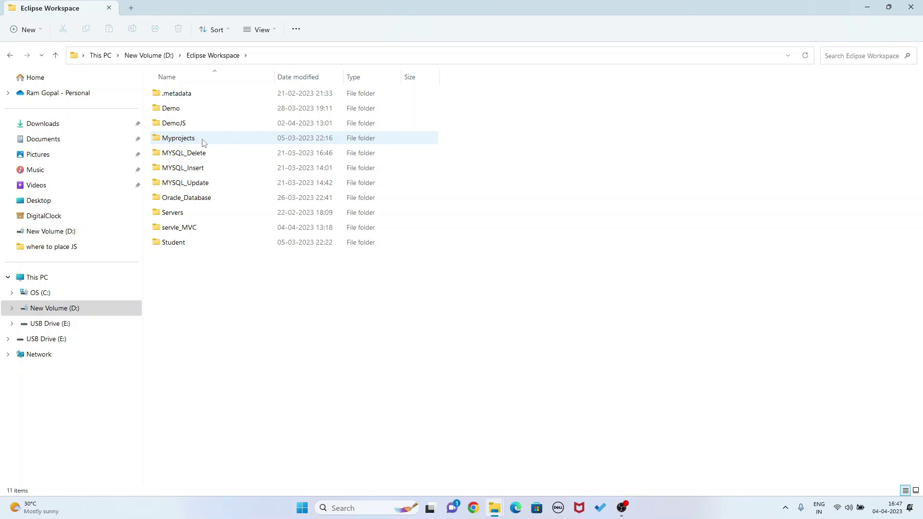
{"action": "key", "text": "super+d"}
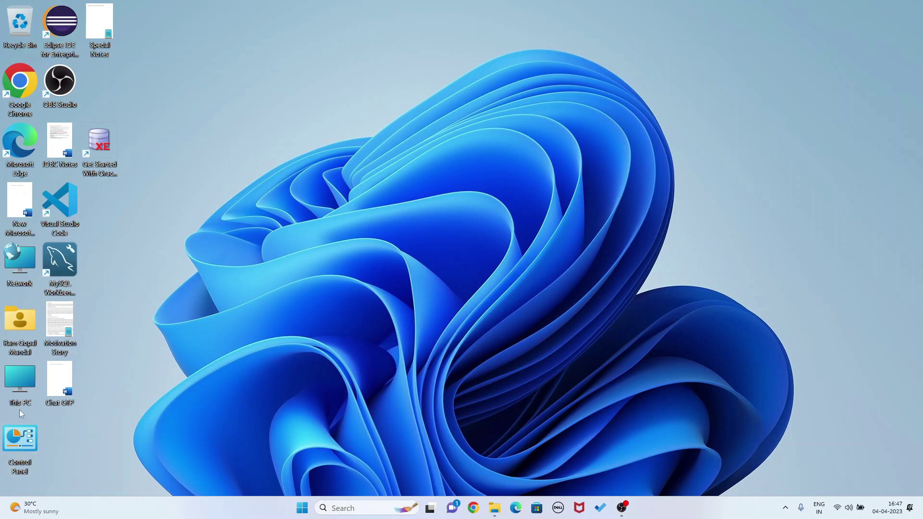
- Browse This PC > OS (C:) > Users into the user's home folder
{"action": "double_click", "coordinate": [21, 379]}
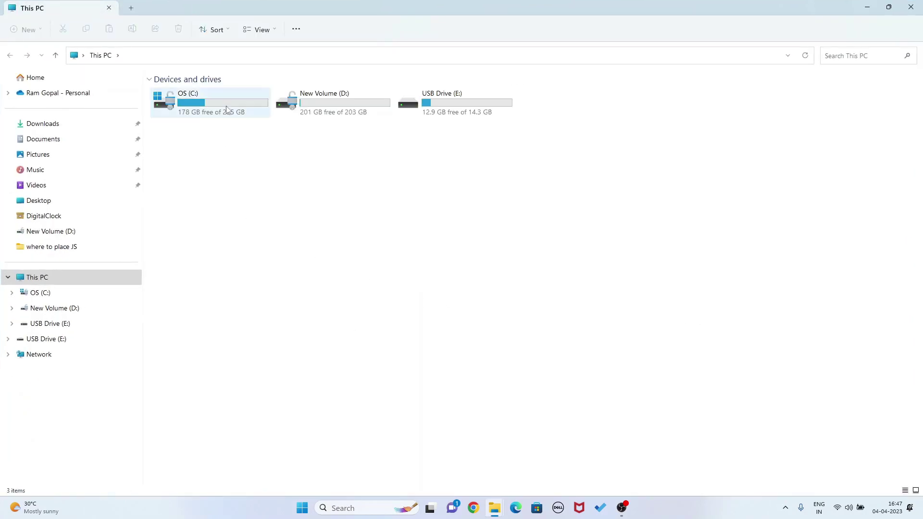
{"action": "double_click", "coordinate": [227, 108]}
{"action": "left_click", "coordinate": [182, 246]}
{"action": "double_click", "coordinate": [182, 246]}
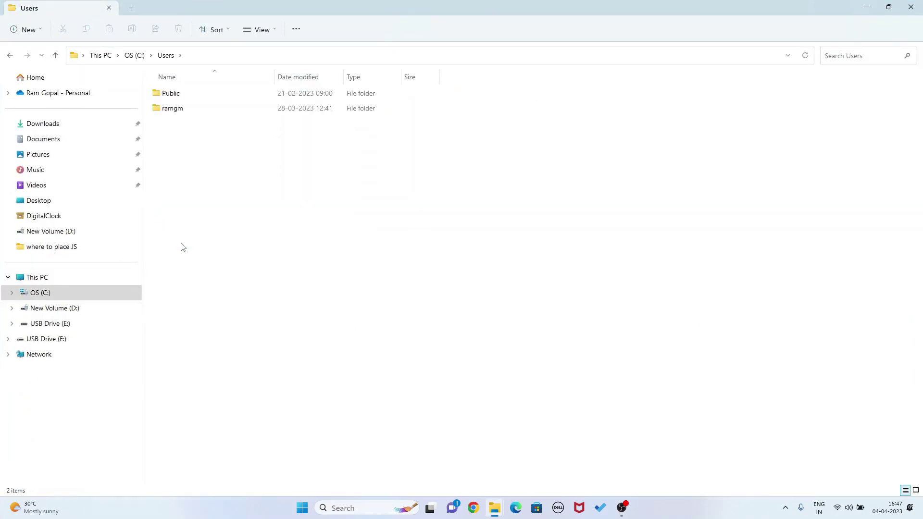
{"action": "double_click", "coordinate": [182, 112]}
- Delete the .eclipse and eclipse folders, then close File Explorer
{"action": "left_click", "coordinate": [190, 112]}
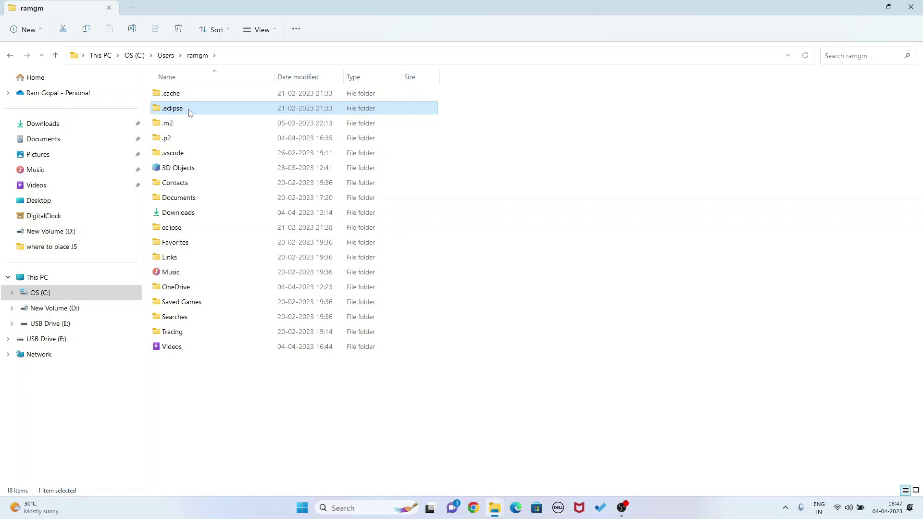
{"action": "left_click", "coordinate": [179, 29]}
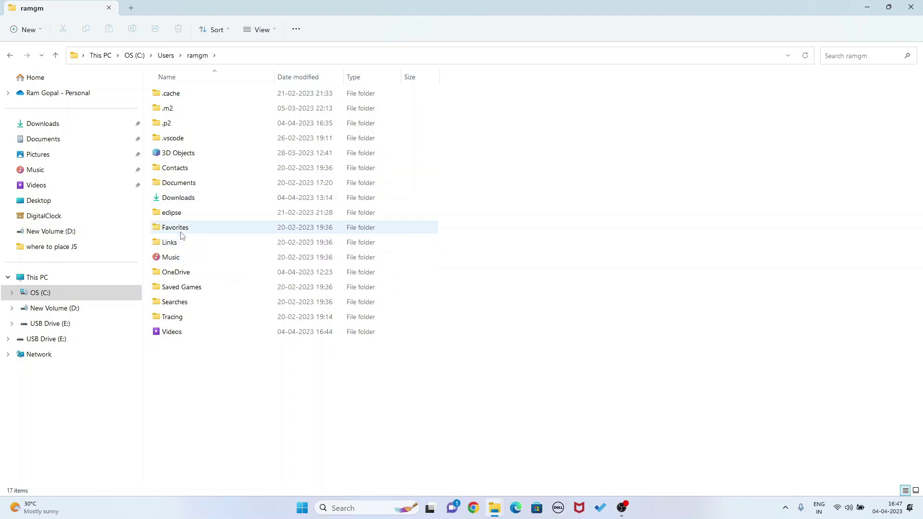
{"action": "left_click", "coordinate": [182, 214]}
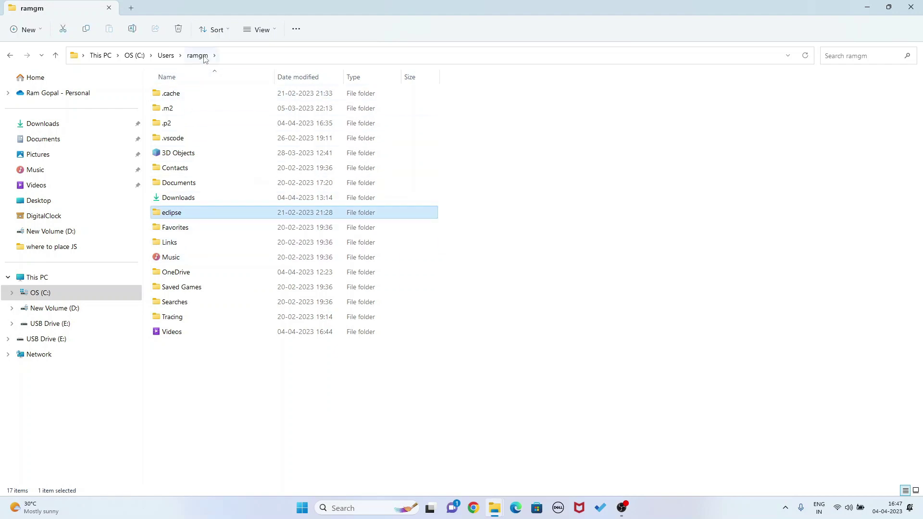
{"action": "left_click", "coordinate": [179, 29]}
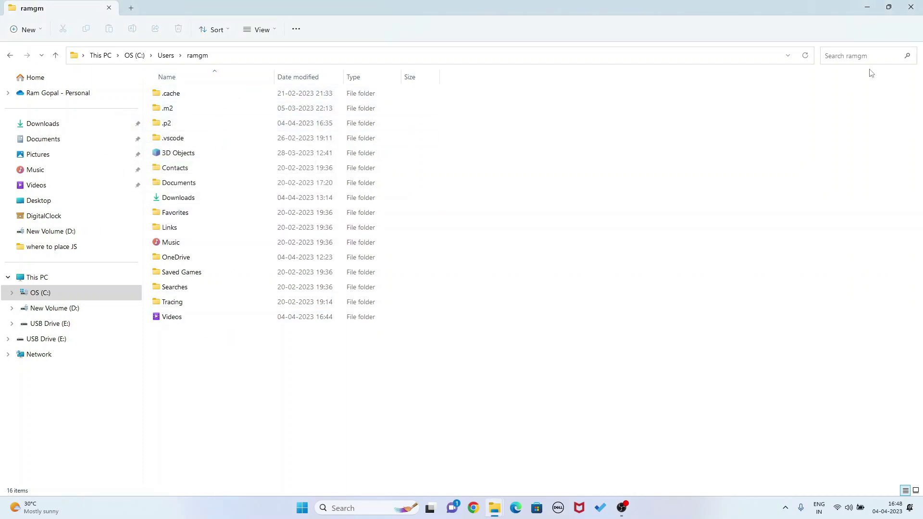
{"action": "left_click", "coordinate": [913, 8]}
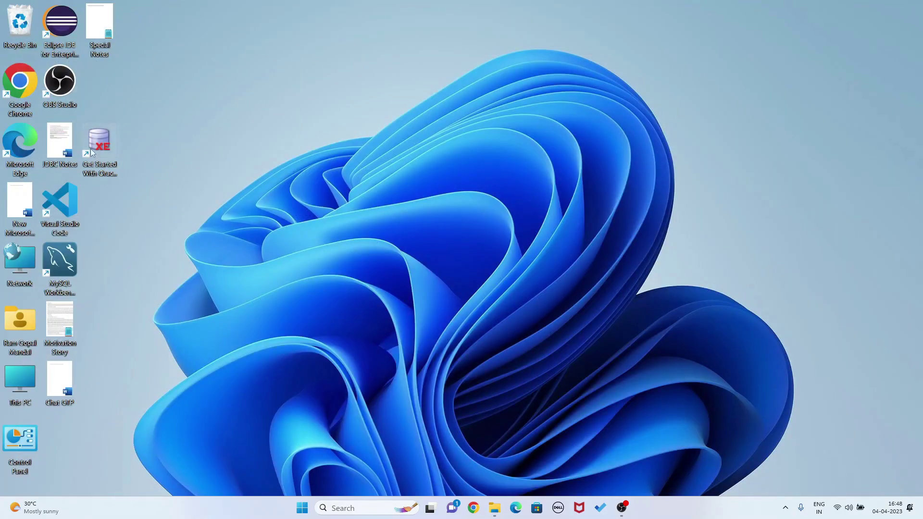
- Confirm deletion of the broken Eclipse IDE shortcut when launching it fails, then refresh the desktop
{"action": "double_click", "coordinate": [60, 24]}
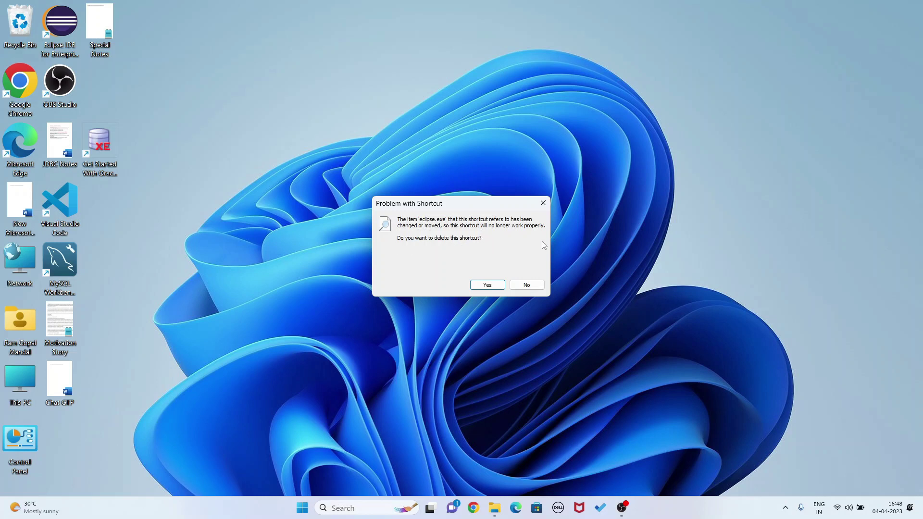
{"action": "left_click", "coordinate": [494, 288]}
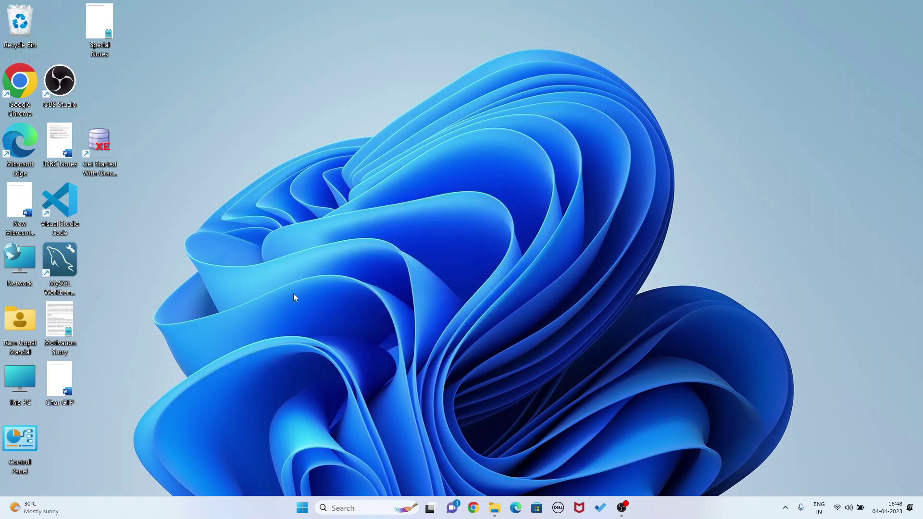
{"action": "right_click", "coordinate": [302, 124]}
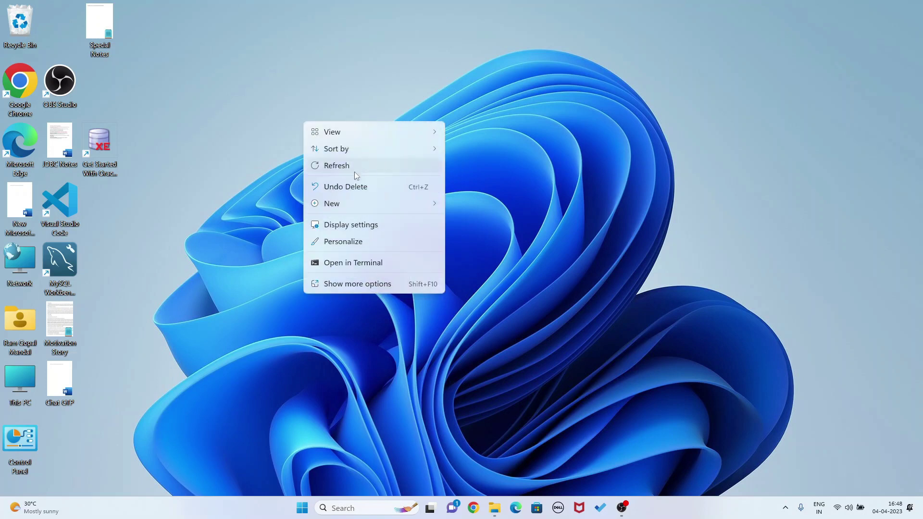
{"action": "left_click", "coordinate": [330, 166]}
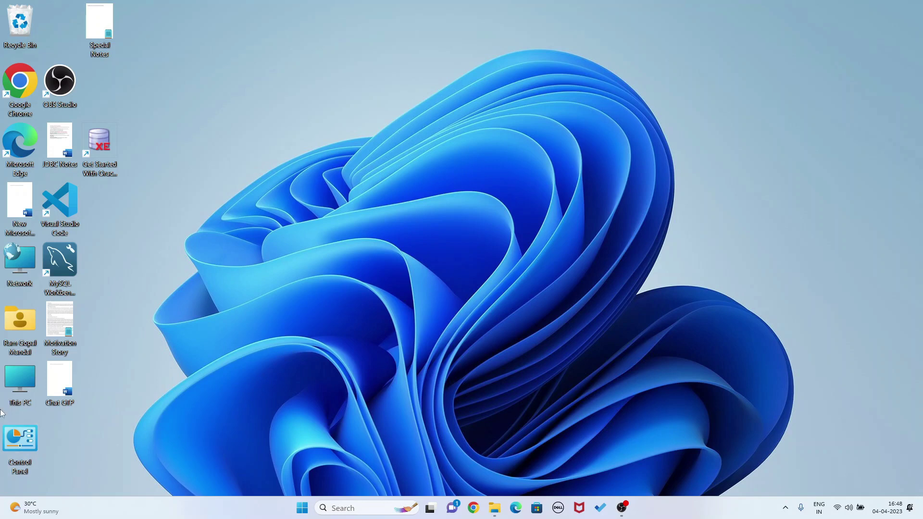
{"action": "double_click", "coordinate": [19, 373]}
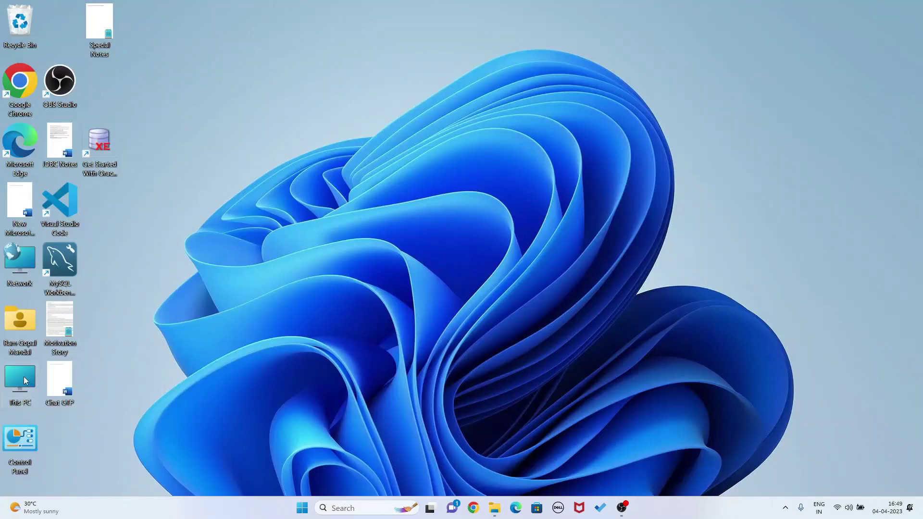
{"action": "double_click", "coordinate": [24, 376]}
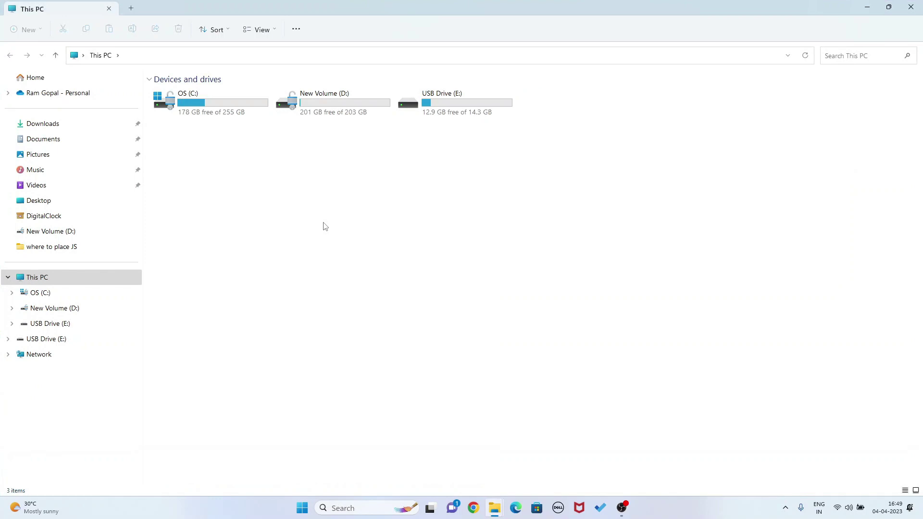
{"action": "left_click", "coordinate": [370, 108]}
{"action": "double_click", "coordinate": [371, 109]}
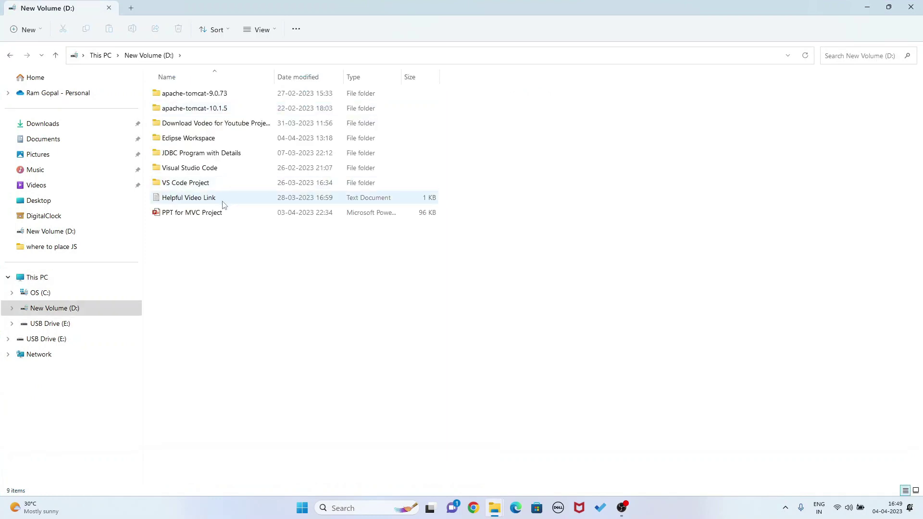
{"action": "double_click", "coordinate": [200, 139]}
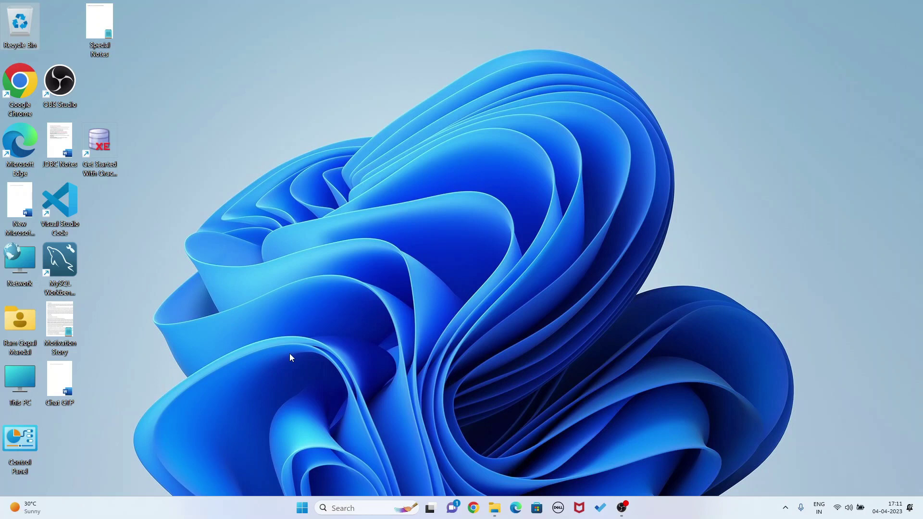
- In Chrome, run the earlier 'down load eclipse ide' Google search
{"action": "left_click", "coordinate": [474, 510]}
{"action": "left_click", "coordinate": [358, 223]}
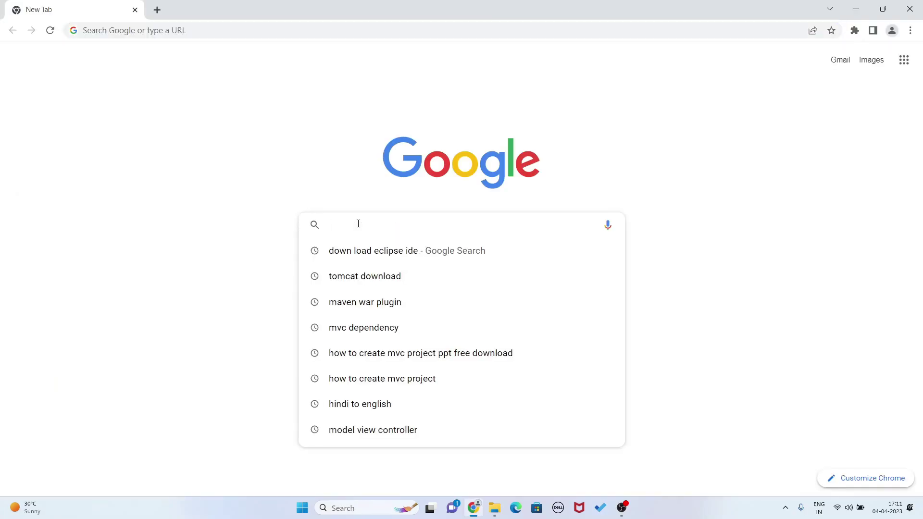
{"action": "type", "text": "d"}
{"action": "key", "text": "Down"}
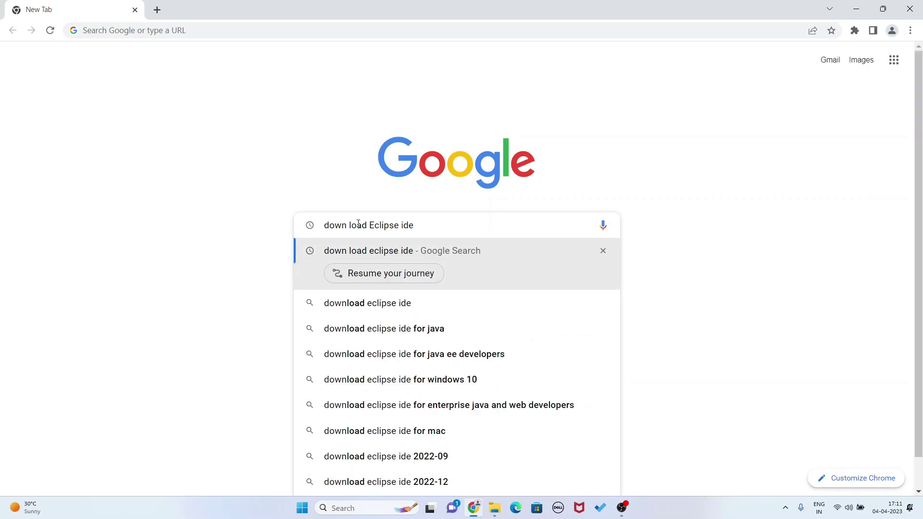
{"action": "key", "text": "Return"}
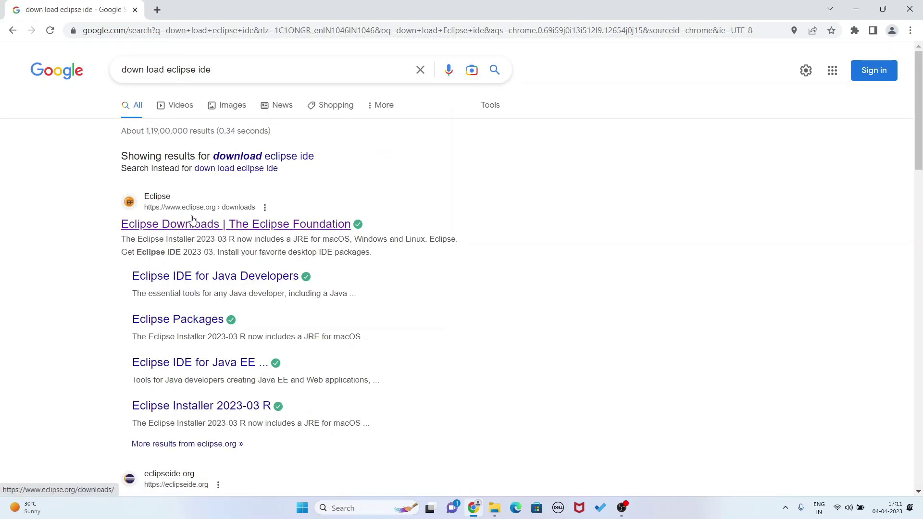
- Open the eclipse.org Downloads result and scroll to the Eclipse IDE 2023-03 offer
{"action": "left_click", "coordinate": [204, 227]}
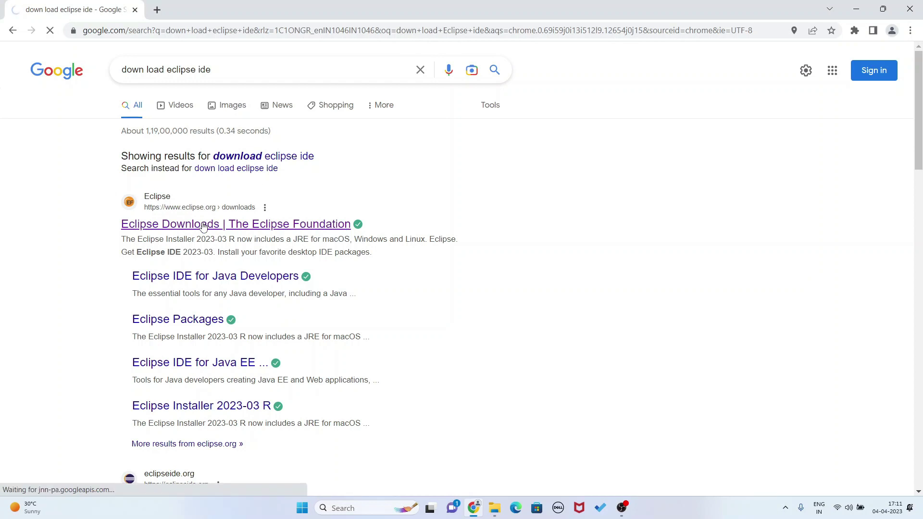
{"action": "scroll", "coordinate": [452, 188], "scroll_direction": "down", "scroll_amount": 1}
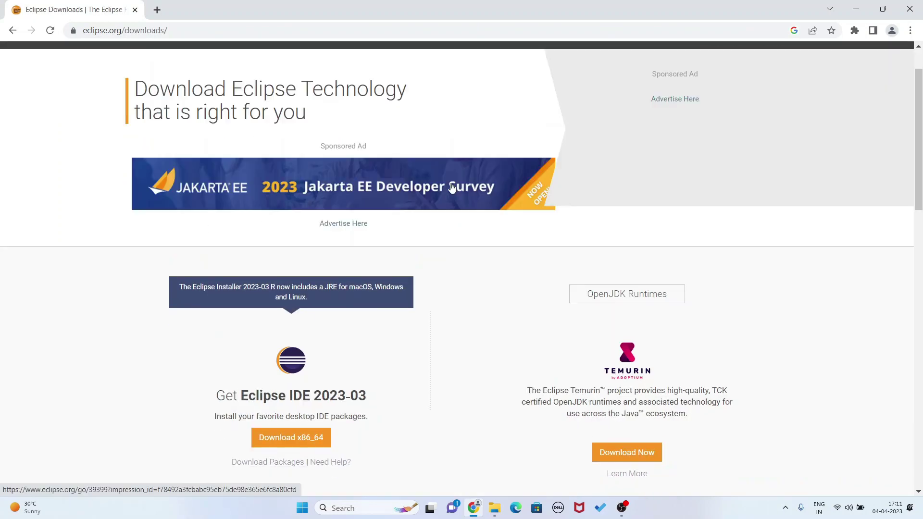
{"action": "scroll", "coordinate": [495, 301], "scroll_direction": "down", "scroll_amount": 2}
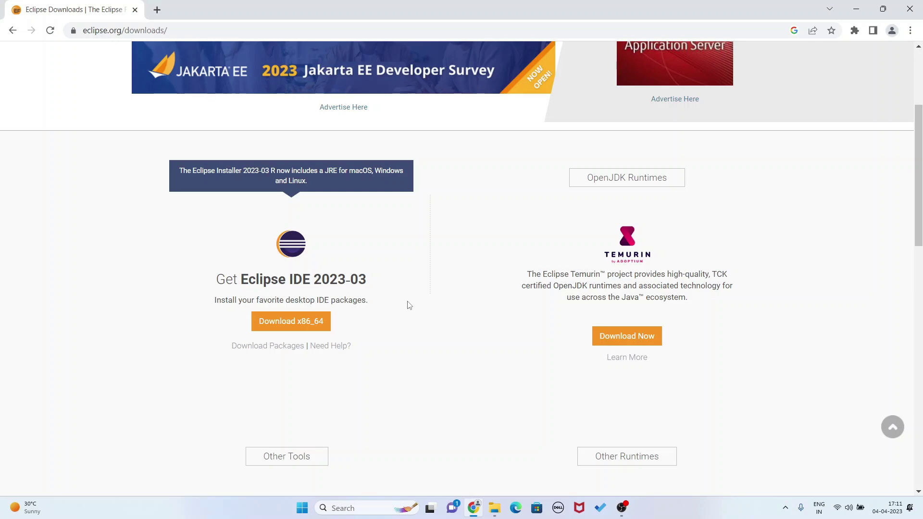
- Download the x86_64 eclipse-inst-jre-win64.exe installer from the mirror, then close Chrome
{"action": "left_click", "coordinate": [290, 326]}
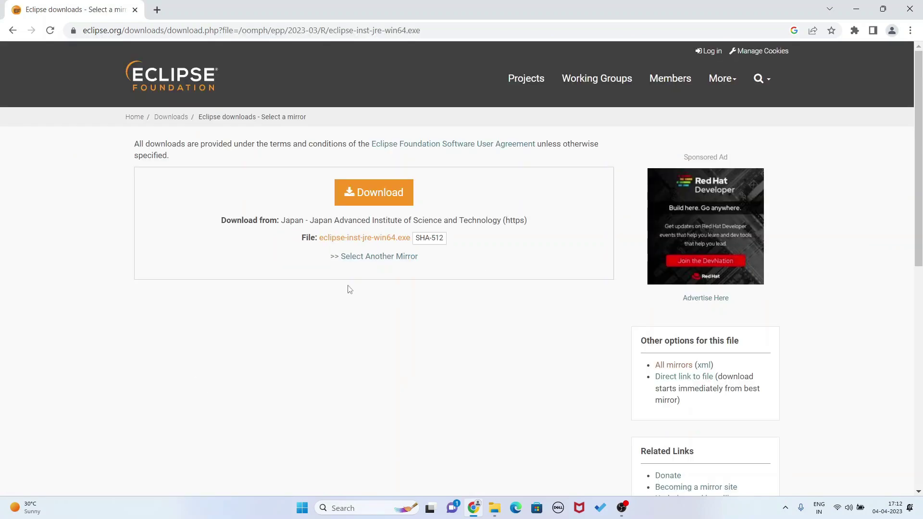
{"action": "left_click", "coordinate": [378, 199]}
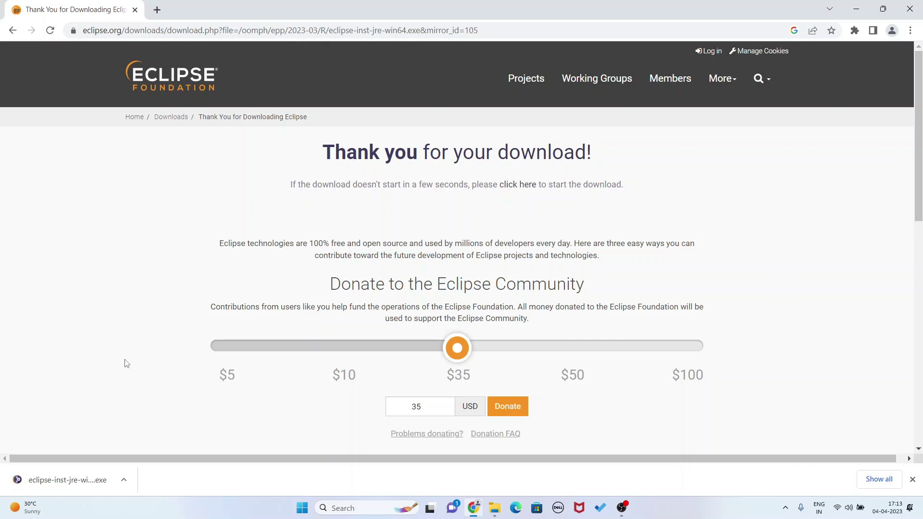
{"action": "left_click", "coordinate": [910, 9]}
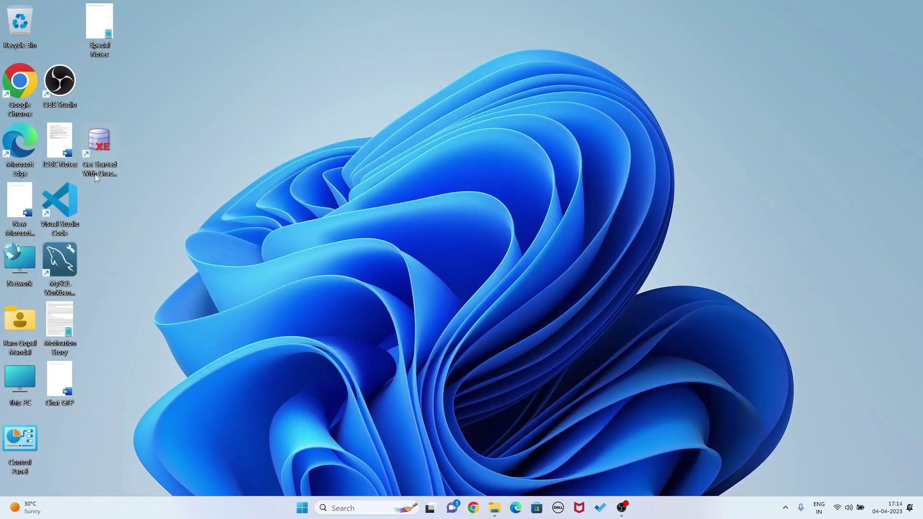
- Run eclipse-inst-jre-win64 from the Downloads folder and minimize File Explorer
{"action": "double_click", "coordinate": [30, 387]}
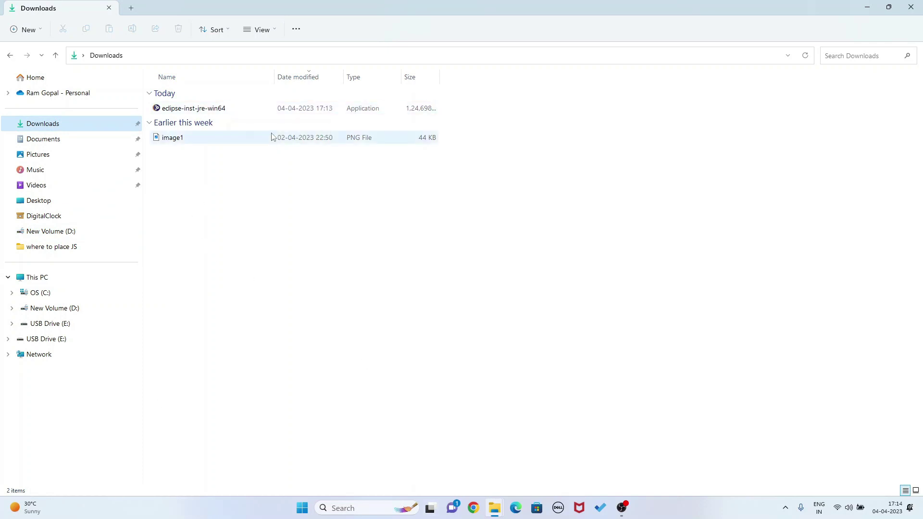
{"action": "double_click", "coordinate": [221, 109]}
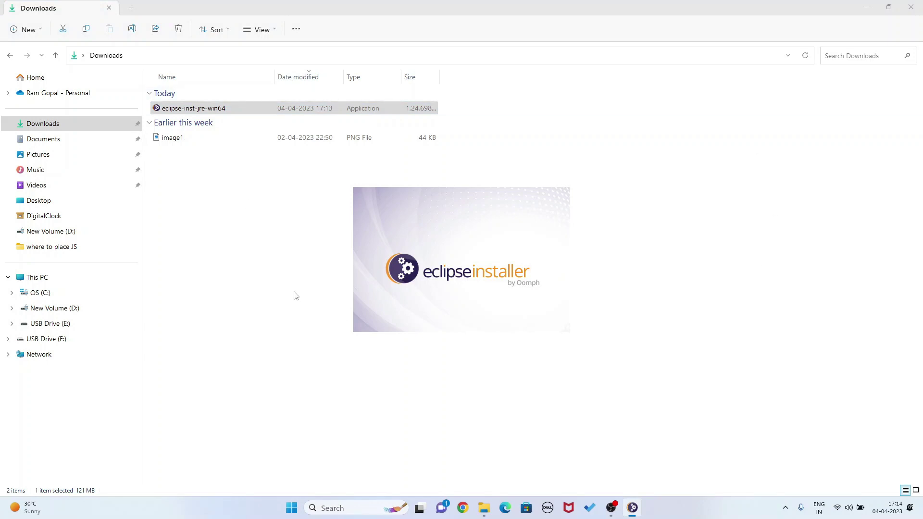
{"action": "left_click", "coordinate": [870, 7]}
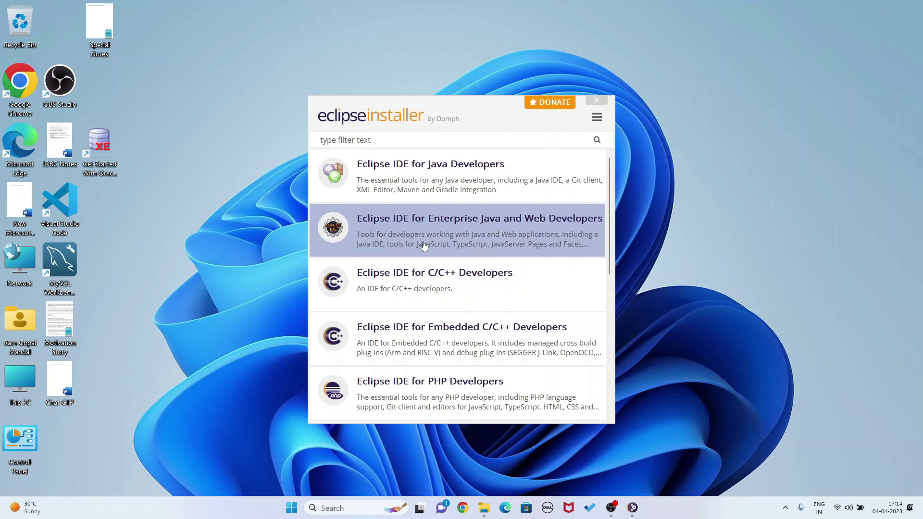
- Install the Eclipse IDE for Enterprise Java and Web Developers package, accepting the user agreement
{"action": "left_click_drag", "start_coordinate": [616, 233], "coordinate": [845, 222]}
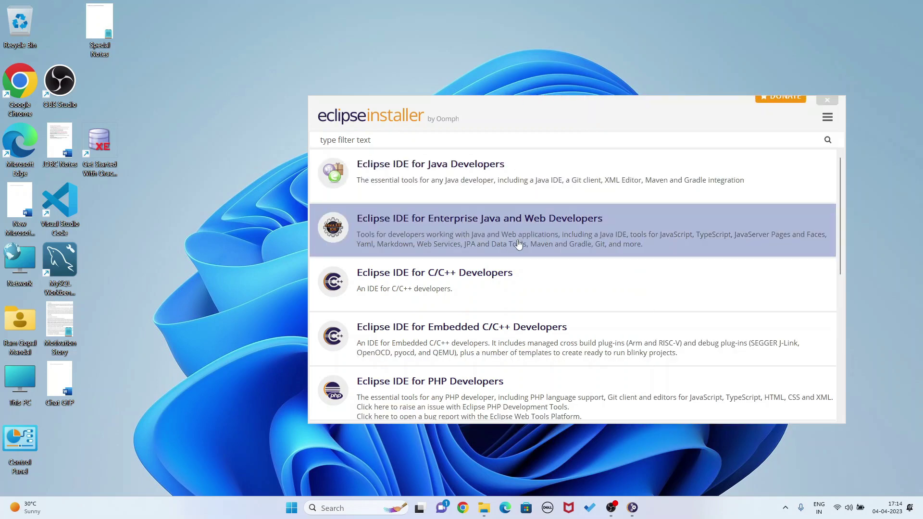
{"action": "left_click", "coordinate": [558, 233]}
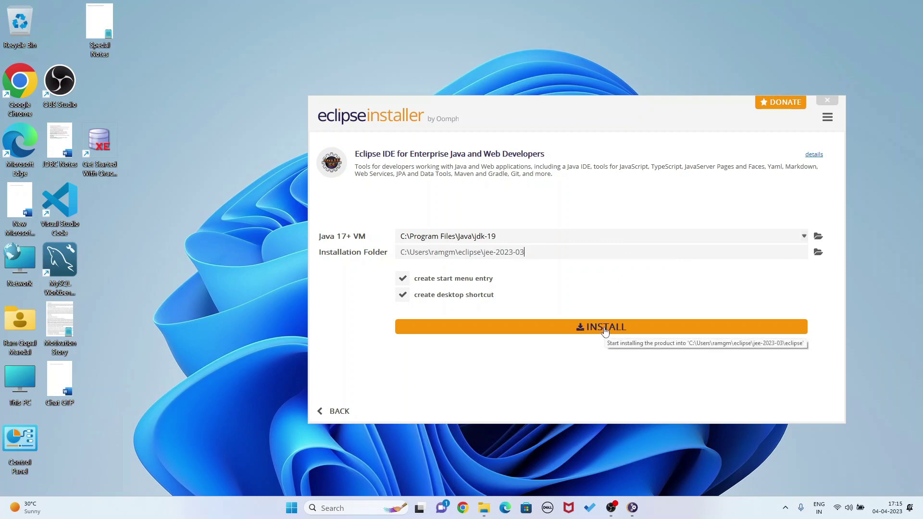
{"action": "left_click", "coordinate": [605, 329]}
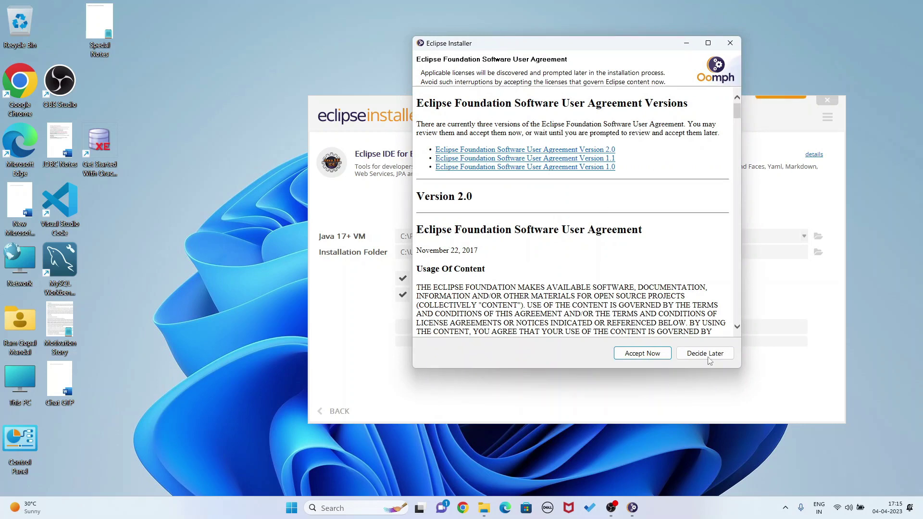
{"action": "left_click", "coordinate": [643, 356]}
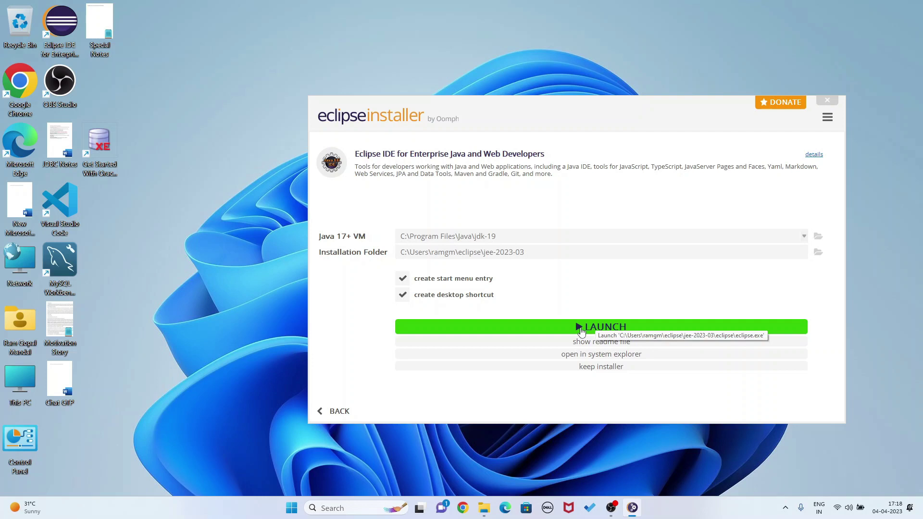
- Launch the newly installed Eclipse IDE 2023-03 from the installer
{"action": "left_click", "coordinate": [573, 328]}
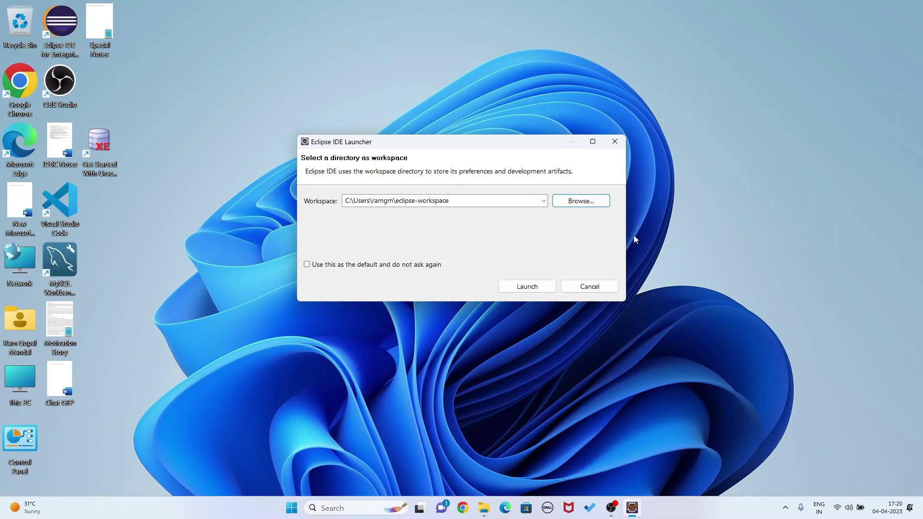
- Pick the Eclipse Workspace folder on New Volume (D:) as the workspace and launch Eclipse
{"action": "left_click", "coordinate": [573, 203]}
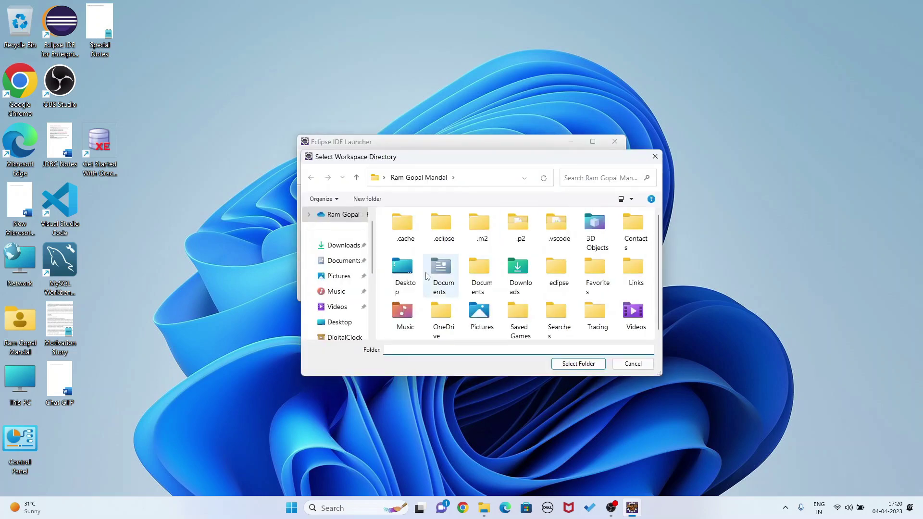
{"action": "scroll", "coordinate": [358, 282], "scroll_direction": "down", "scroll_amount": 3}
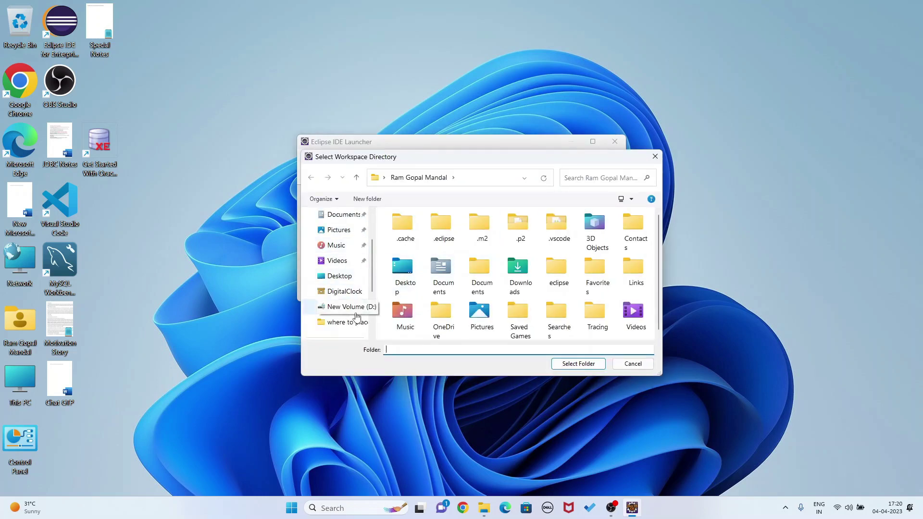
{"action": "left_click", "coordinate": [349, 308]}
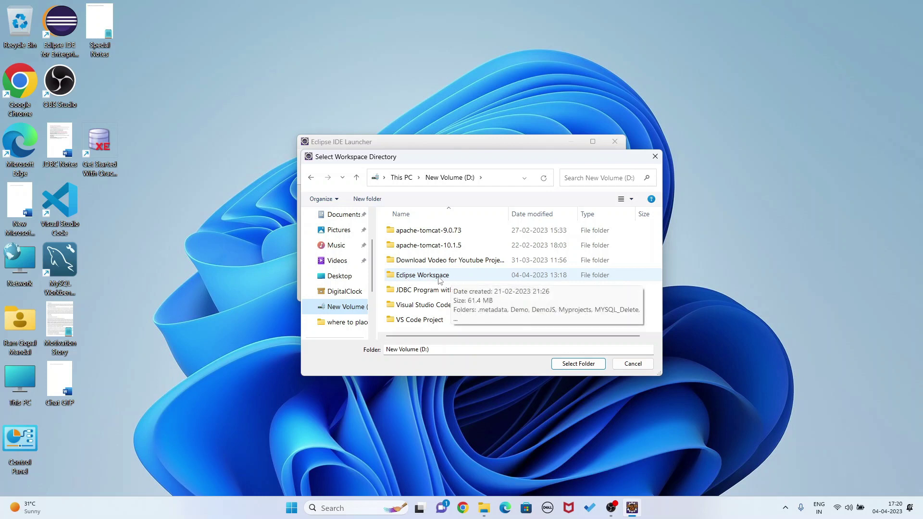
{"action": "left_click", "coordinate": [440, 278]}
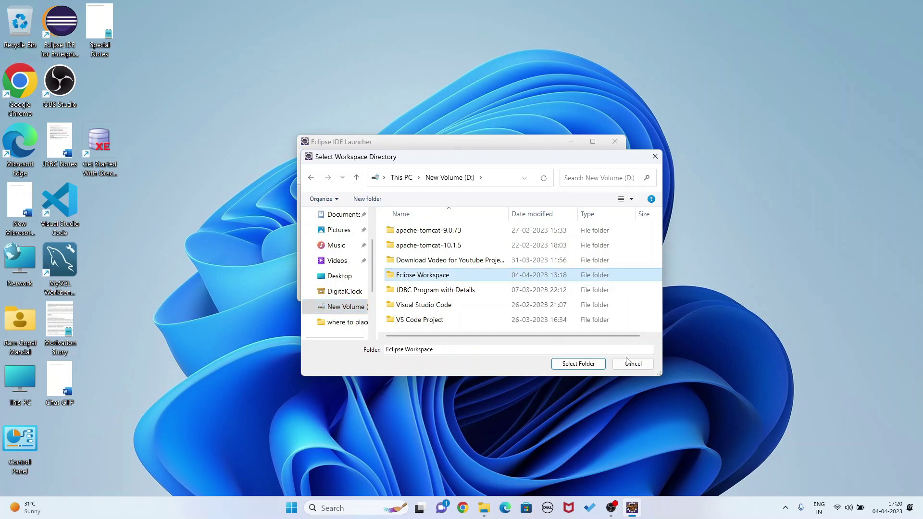
{"action": "left_click", "coordinate": [576, 364]}
{"action": "left_click", "coordinate": [527, 287]}
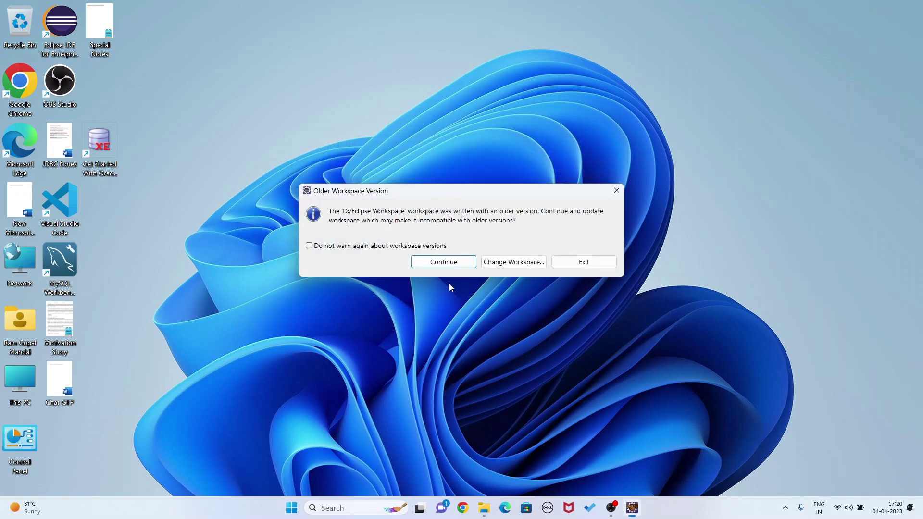
- Continue past the Older Workspace Version warning so Eclipse 2023-03 starts loading D:\Eclipse Workspace
{"action": "left_click", "coordinate": [464, 266]}
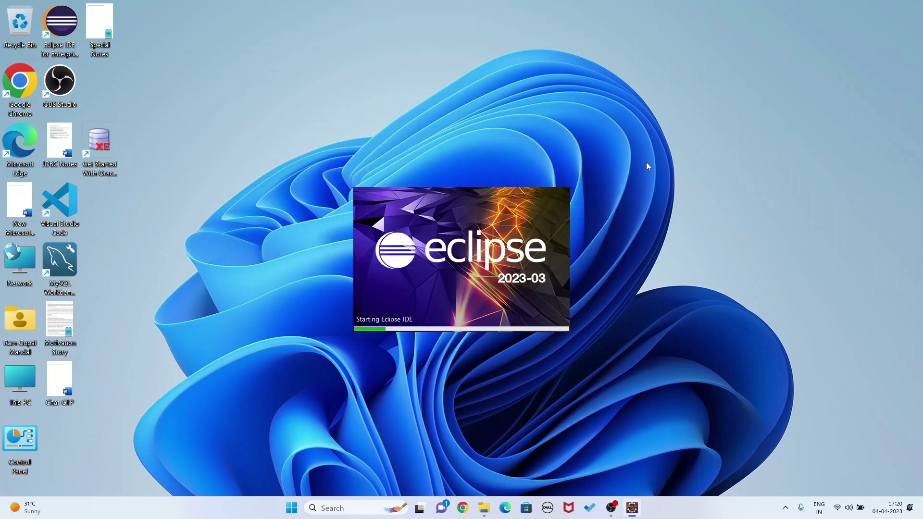